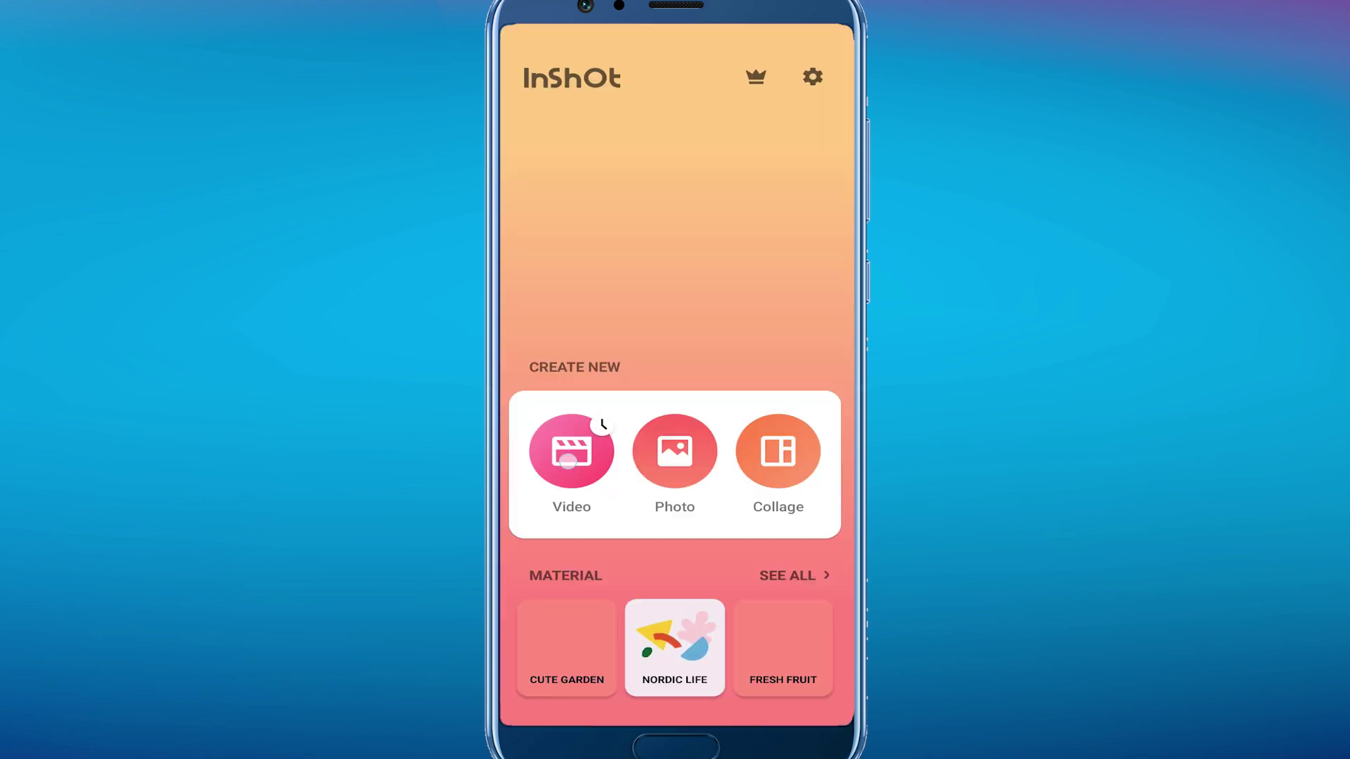
- Start a new video project and grant InShot limited access to videos
{"action": "left_click", "coordinate": [569, 460]}
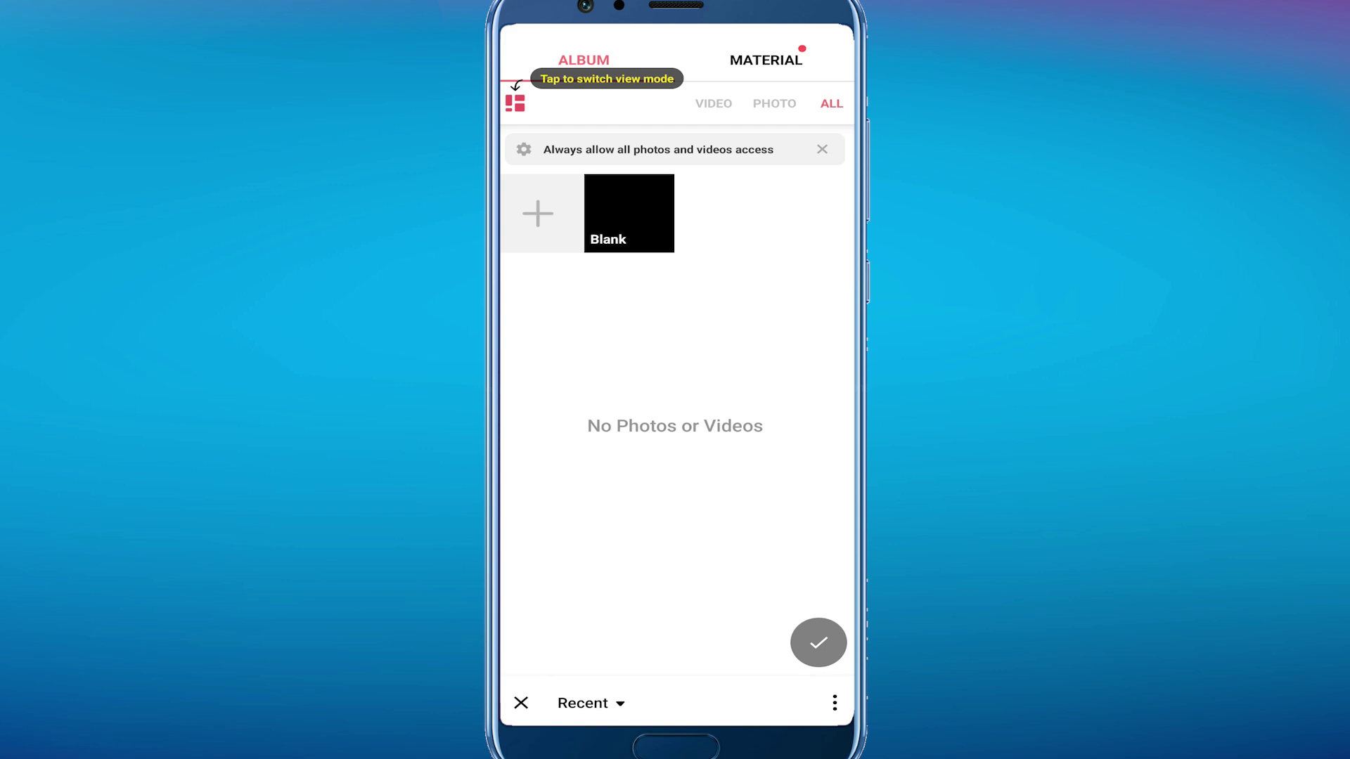
{"action": "left_click", "coordinate": [713, 103]}
{"action": "left_click", "coordinate": [718, 590]}
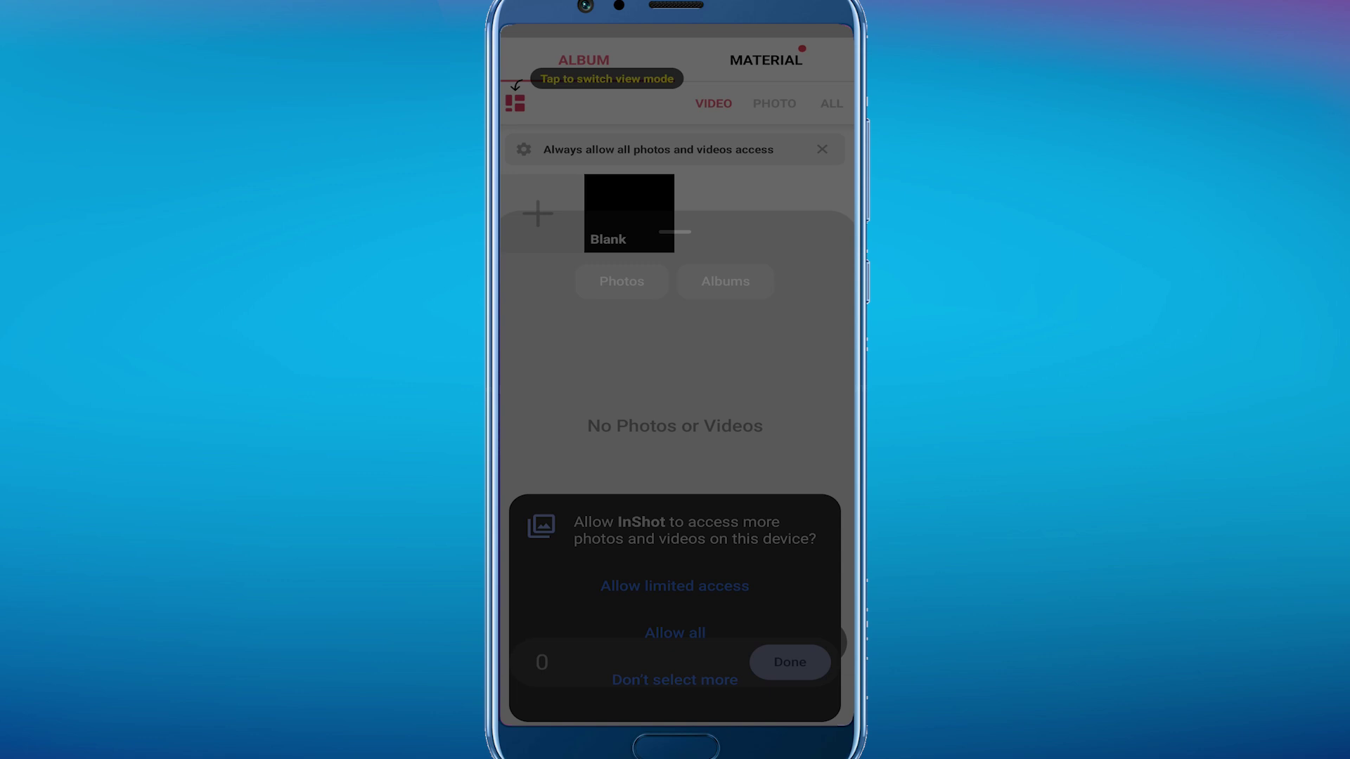
{"action": "left_click_drag", "start_coordinate": [798, 568], "coordinate": [797, 444]}
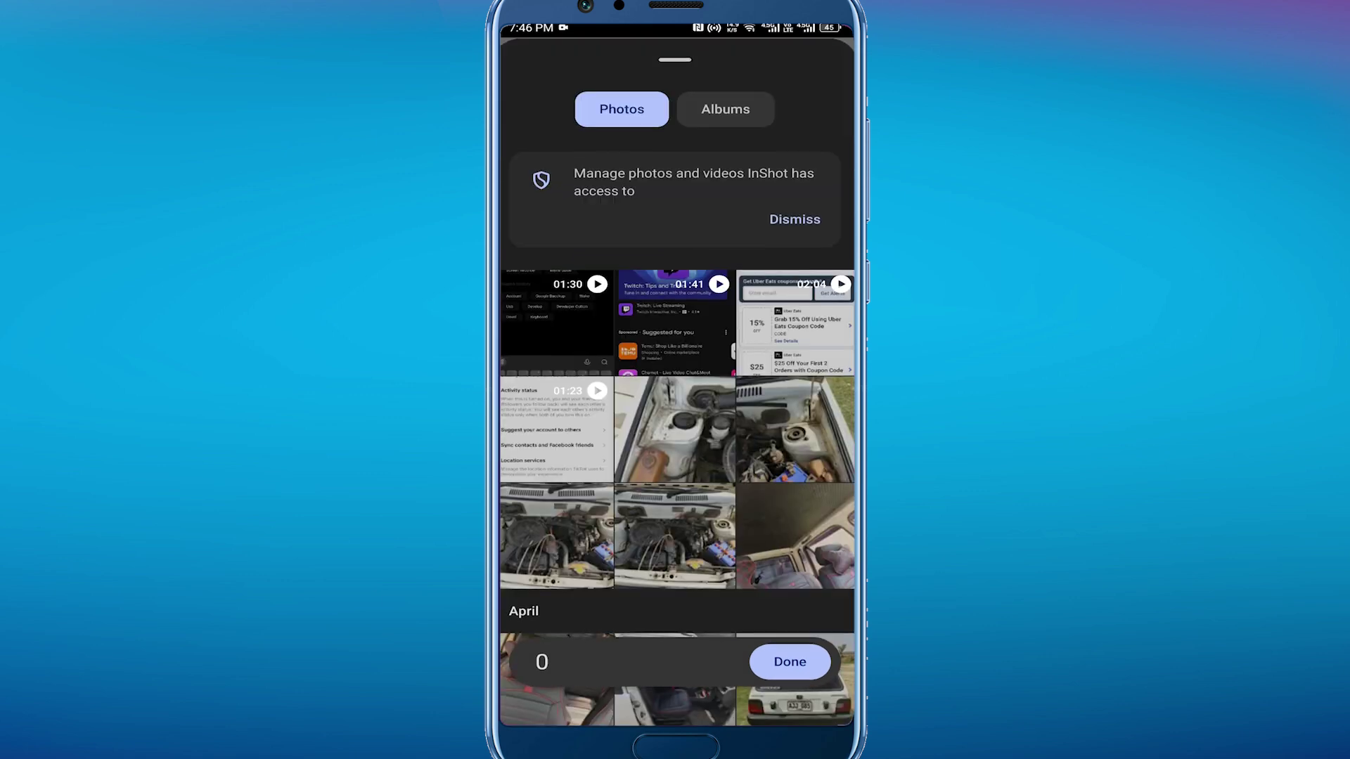
- Share the 1:23 video with InShot and create the project from it
{"action": "left_click", "coordinate": [557, 431]}
{"action": "left_click", "coordinate": [790, 661]}
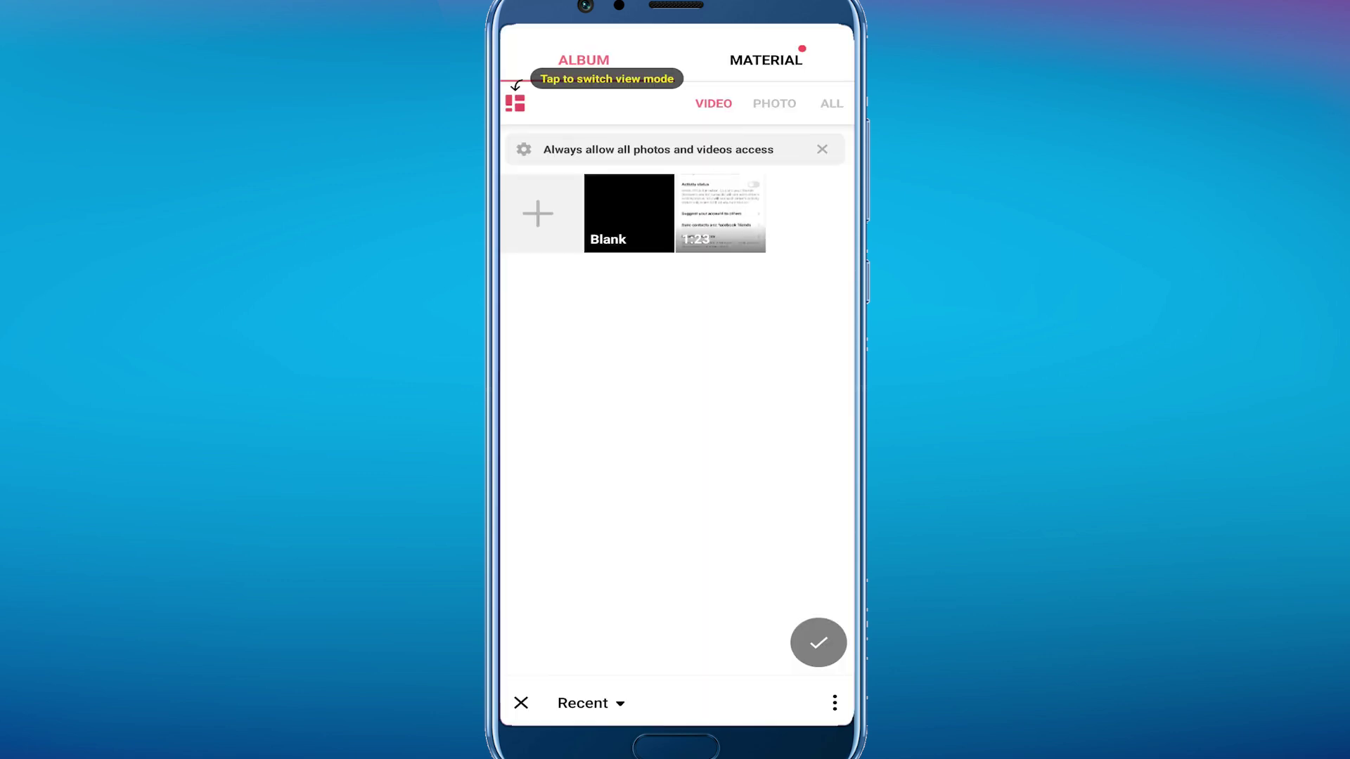
{"action": "left_click", "coordinate": [721, 214]}
{"action": "left_click", "coordinate": [818, 643]}
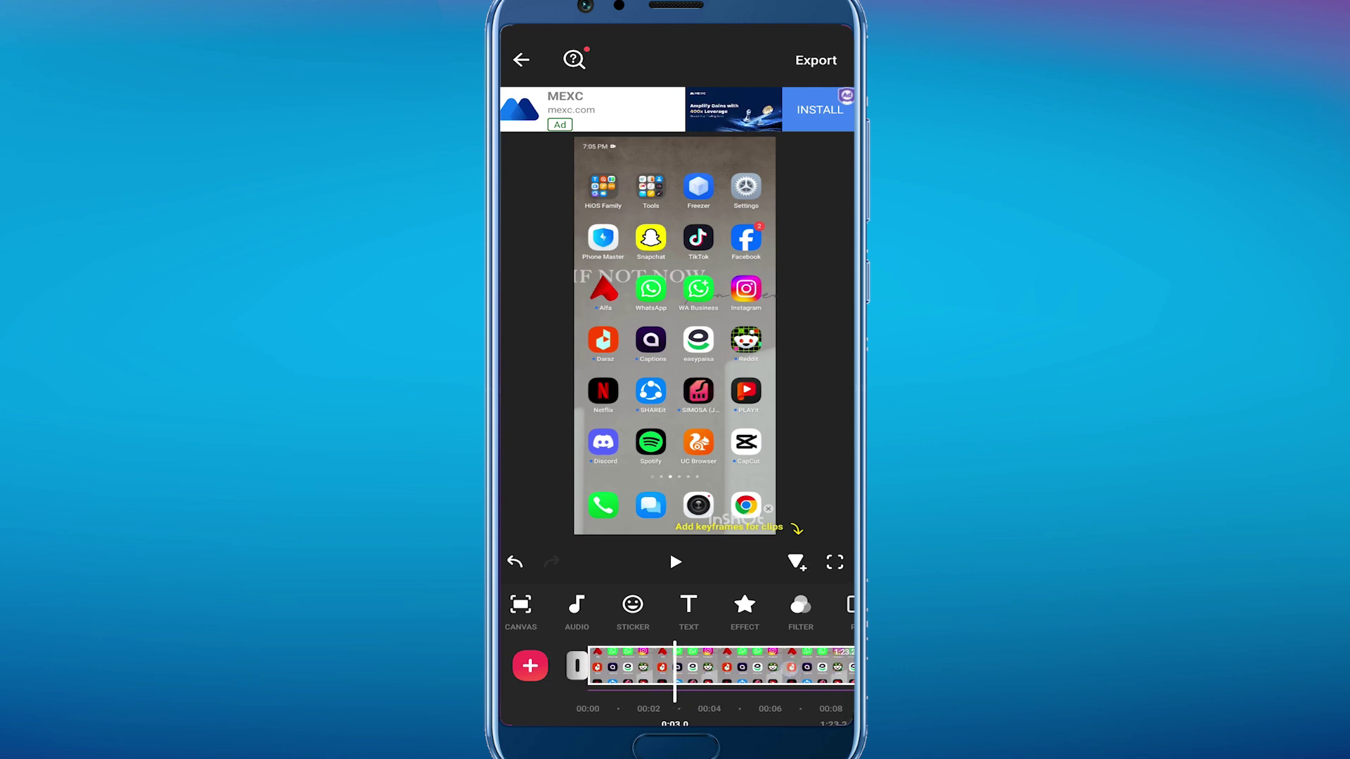
- Extract audio from the 1:23 video, showing its full 1:22.8 waveform
{"action": "left_click", "coordinate": [576, 609]}
{"action": "left_click", "coordinate": [520, 532]}
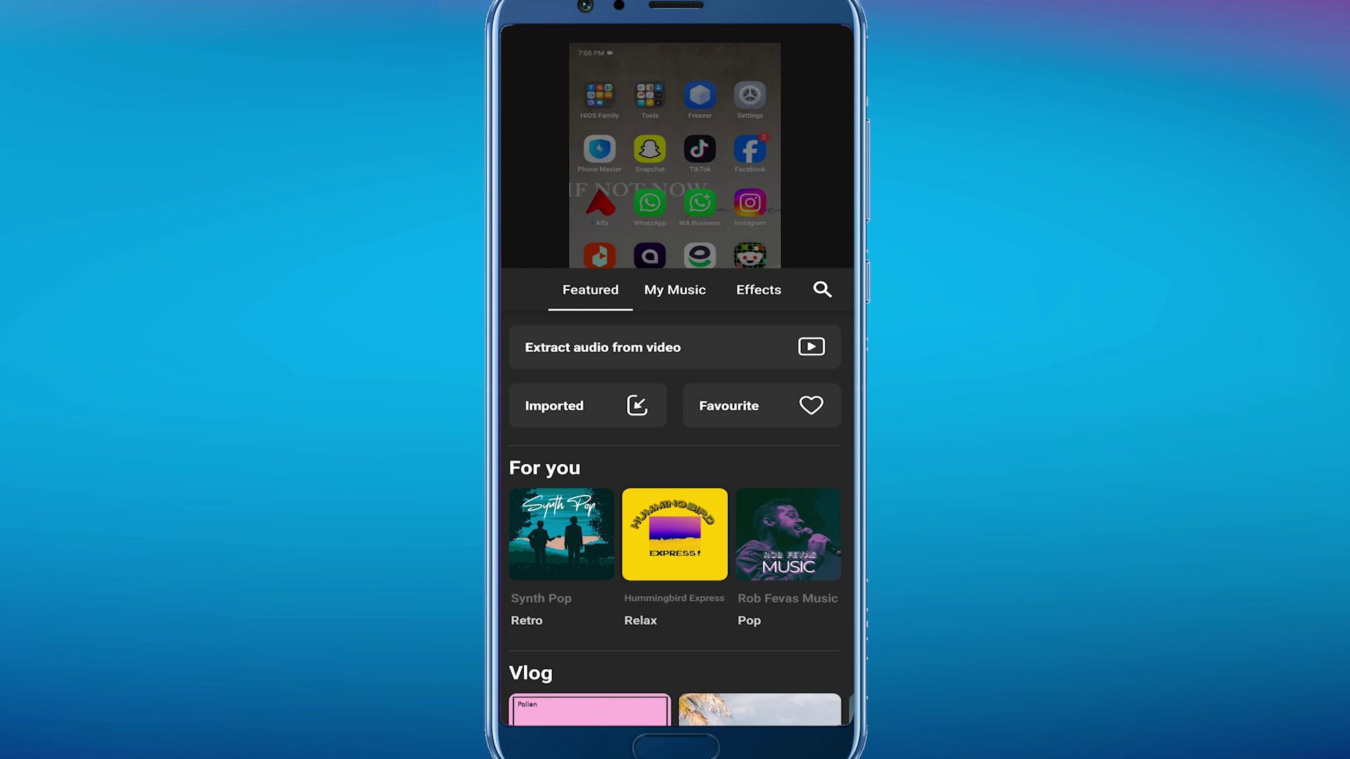
{"action": "left_click", "coordinate": [722, 355]}
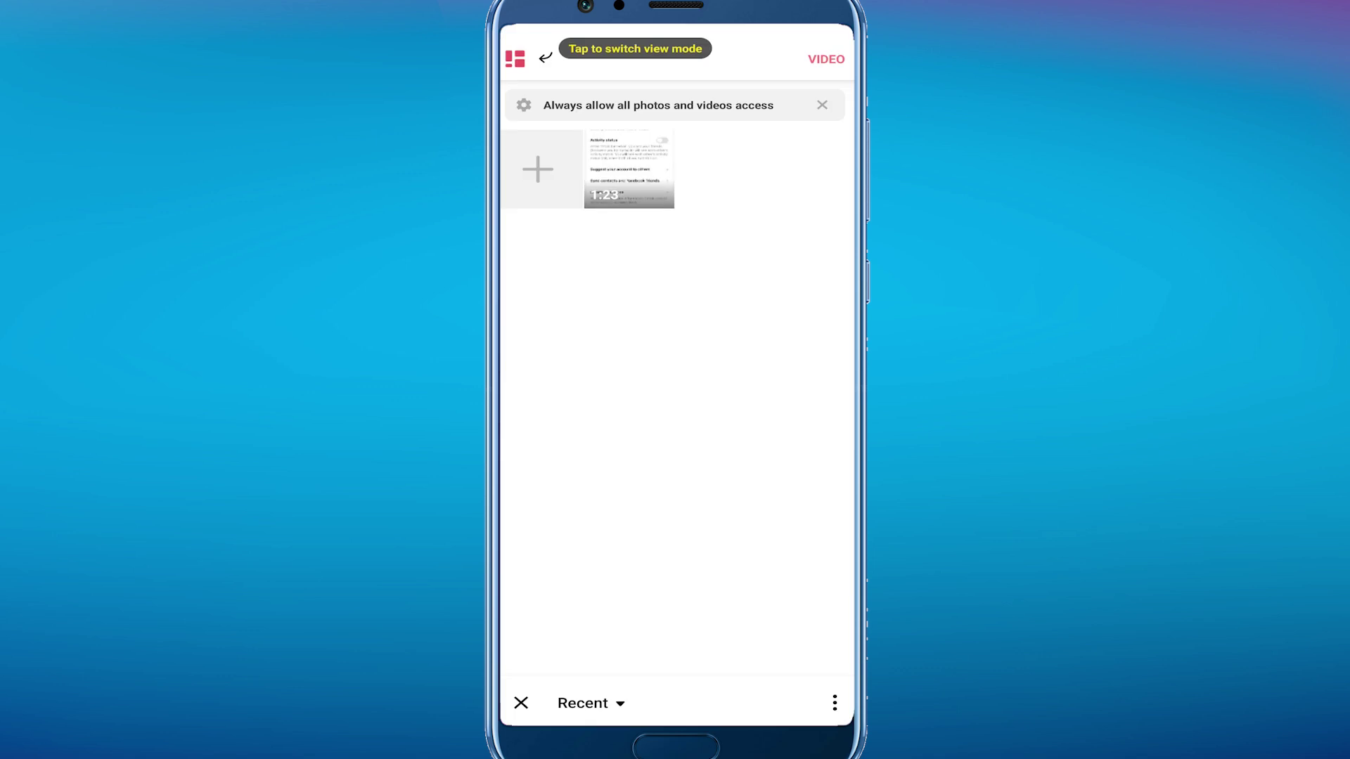
{"action": "left_click", "coordinate": [648, 185]}
- Save the extracted audio to Music under the name 'audio'
{"action": "left_click", "coordinate": [705, 700]}
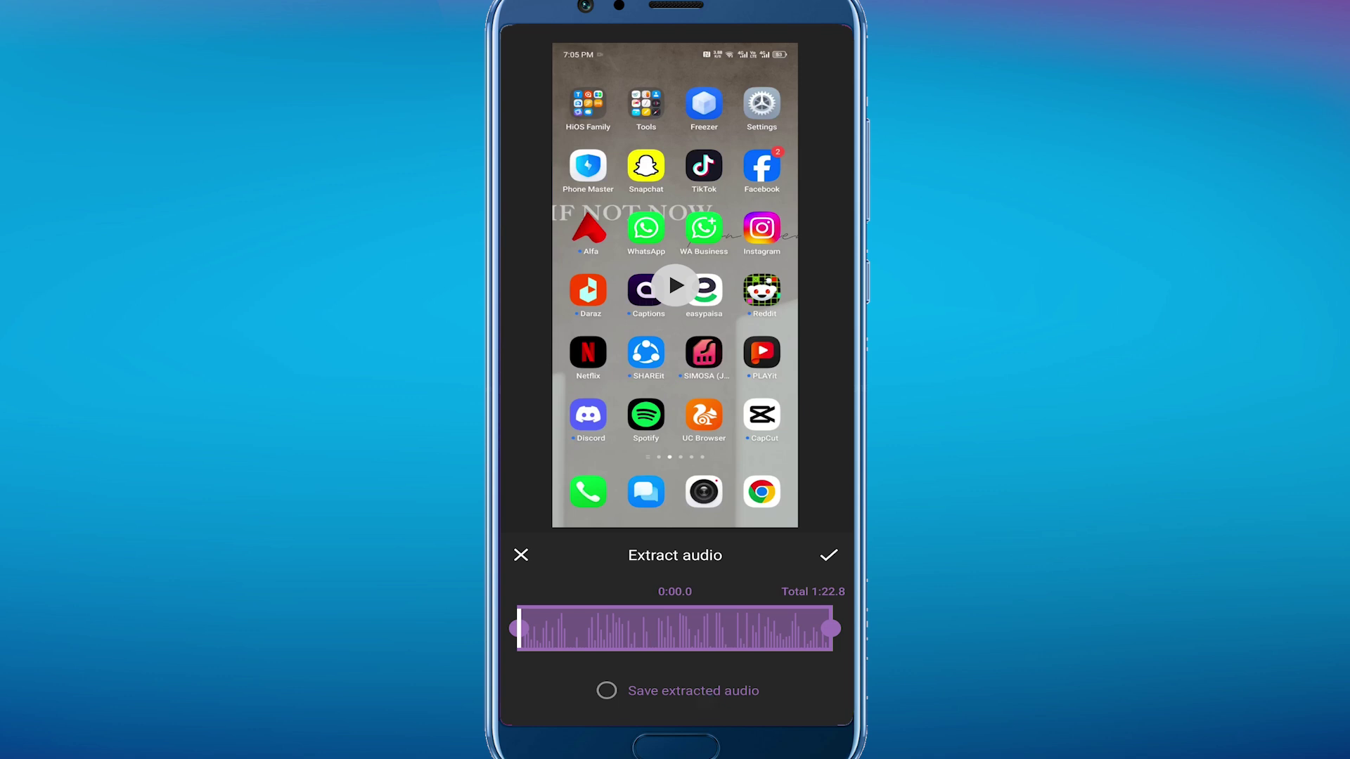
{"action": "left_click", "coordinate": [829, 554]}
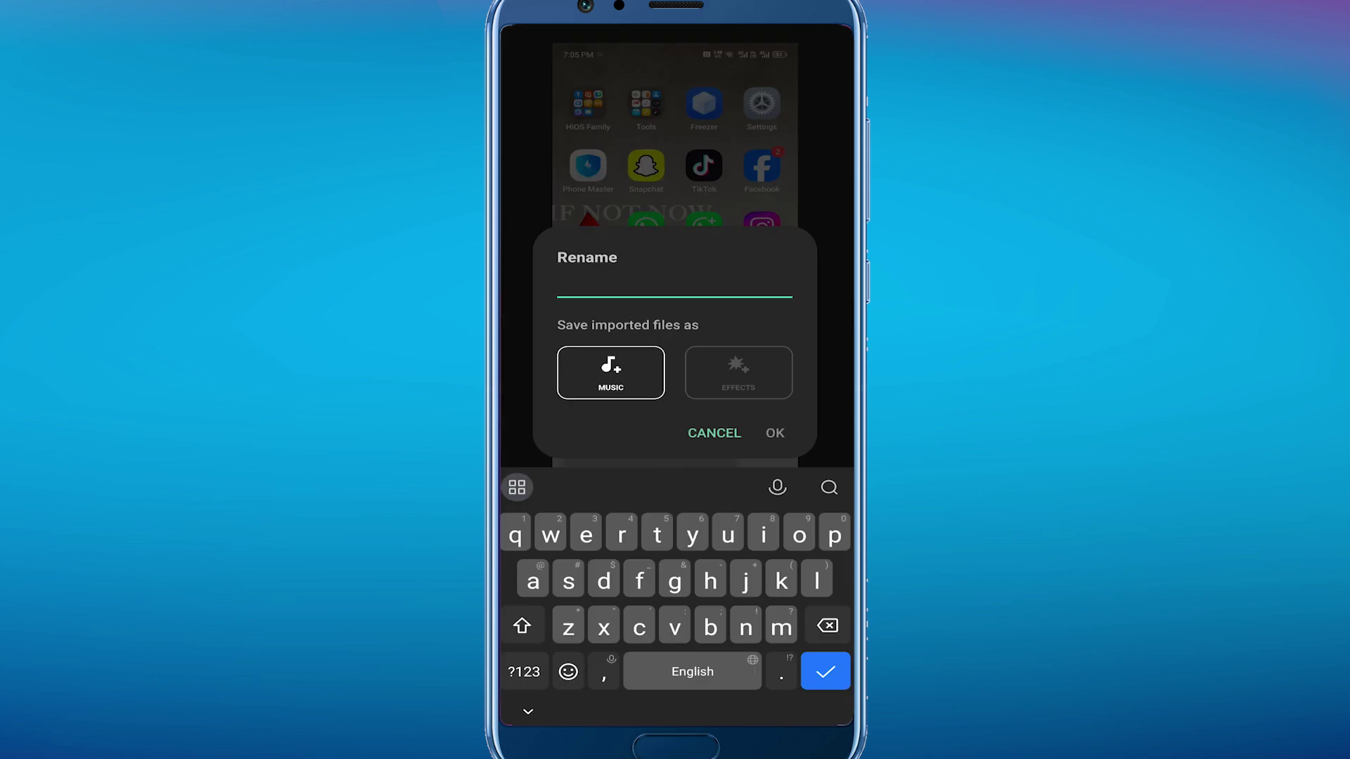
{"action": "type", "text": "audi"}
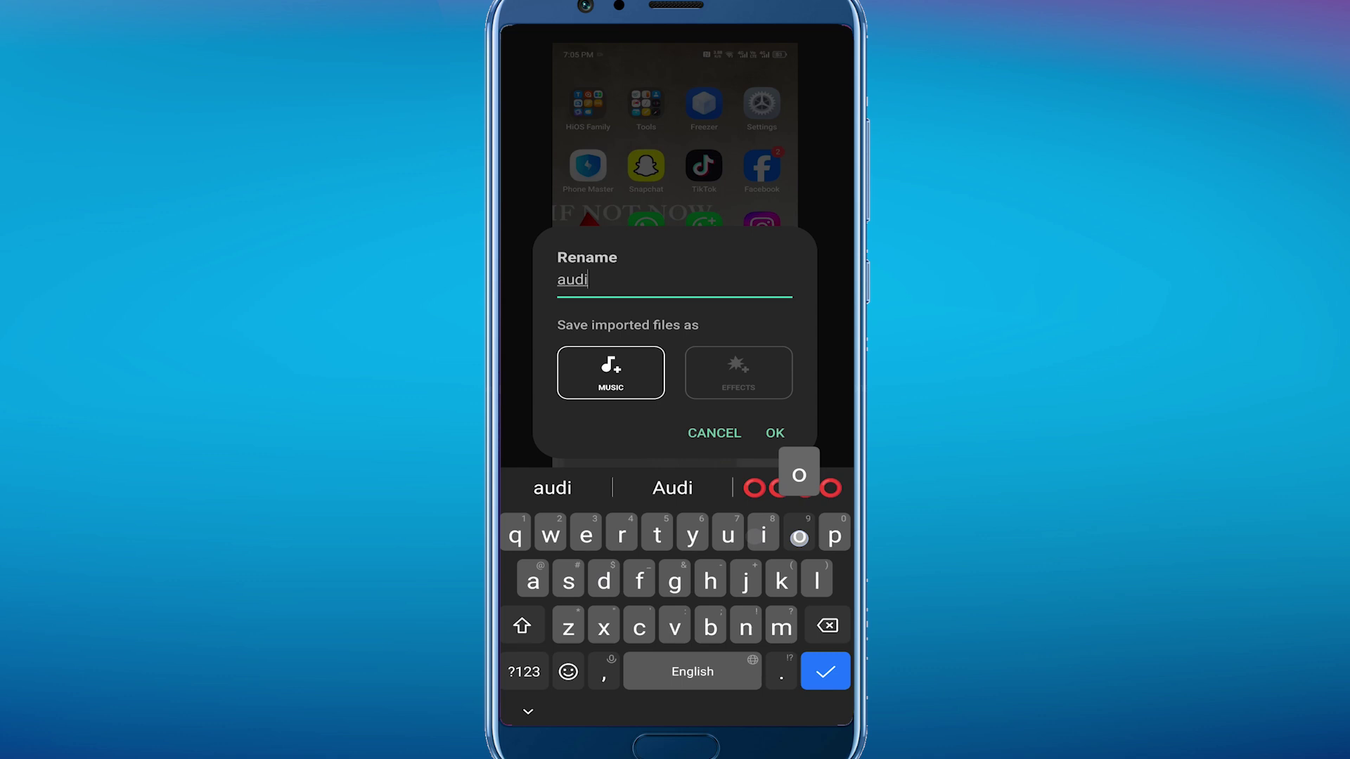
{"action": "type", "text": "o"}
{"action": "left_click", "coordinate": [775, 433]}
{"action": "left_click", "coordinate": [830, 556]}
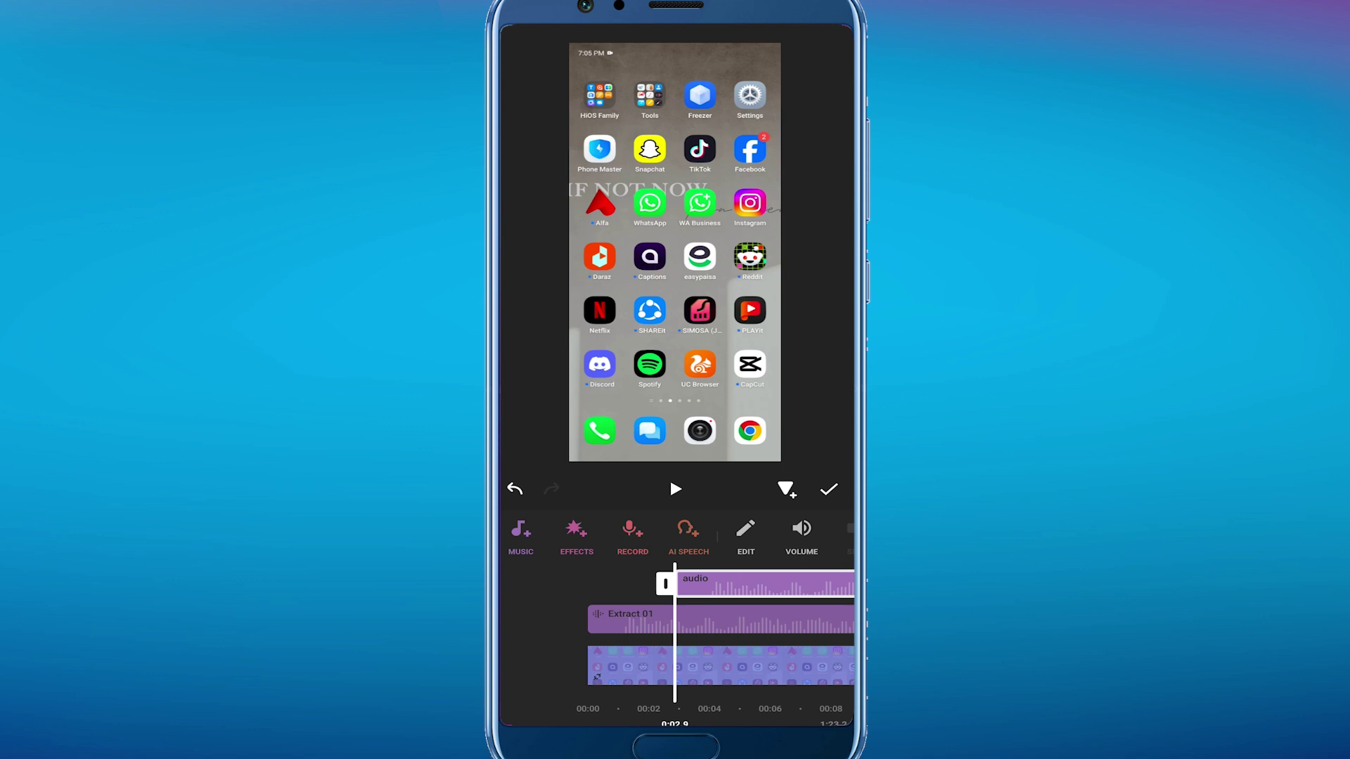
- Confirm the new 'audio' track and return to the main editor
{"action": "left_click", "coordinate": [830, 492]}
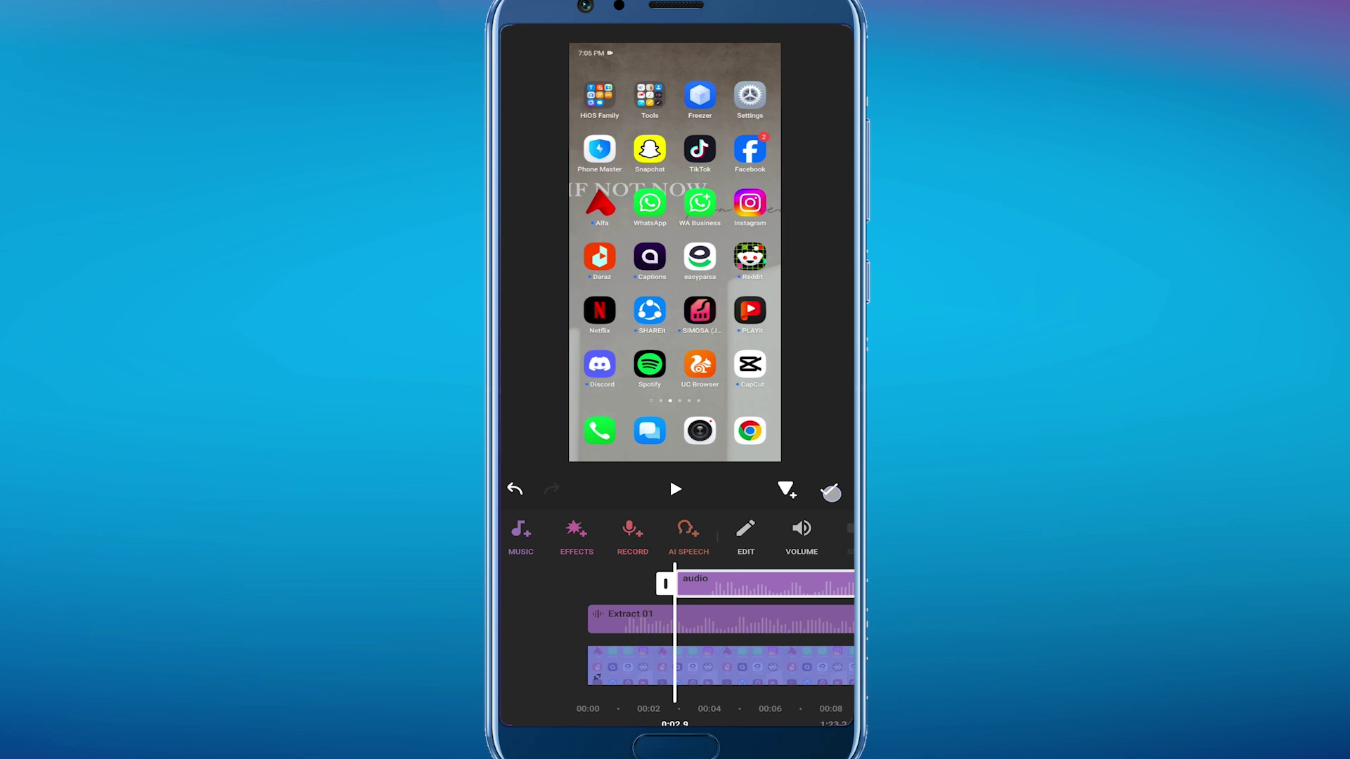